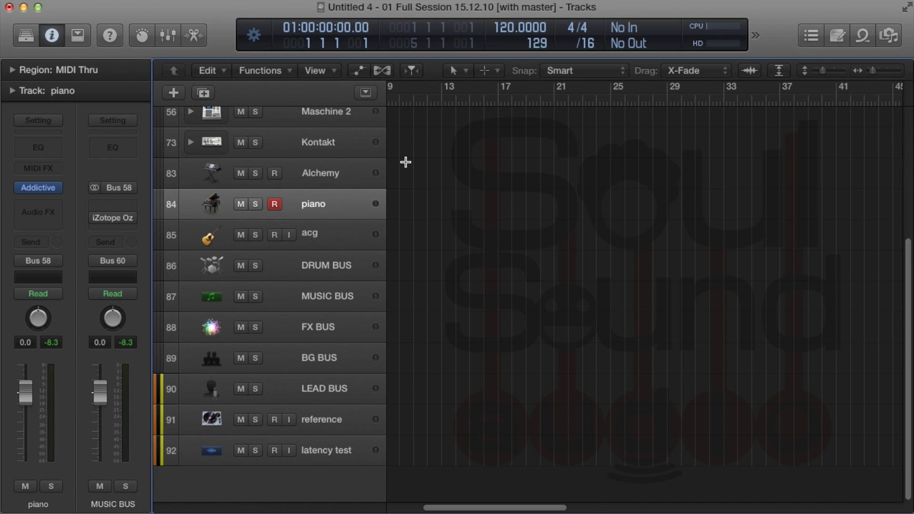
Step: Open the Audio Devices preferences (128-sample buffer, −39-sample Recording Delay) and move the window right
key("super+comma")
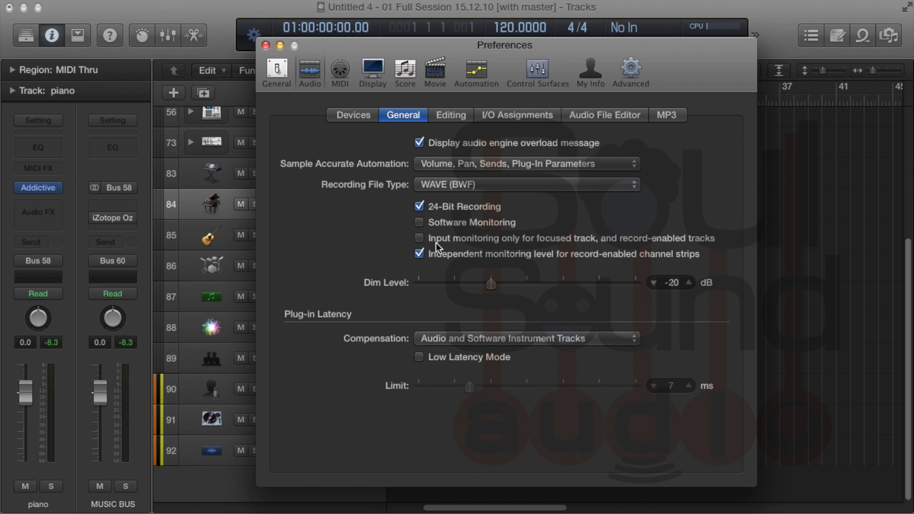
left_click(364, 116)
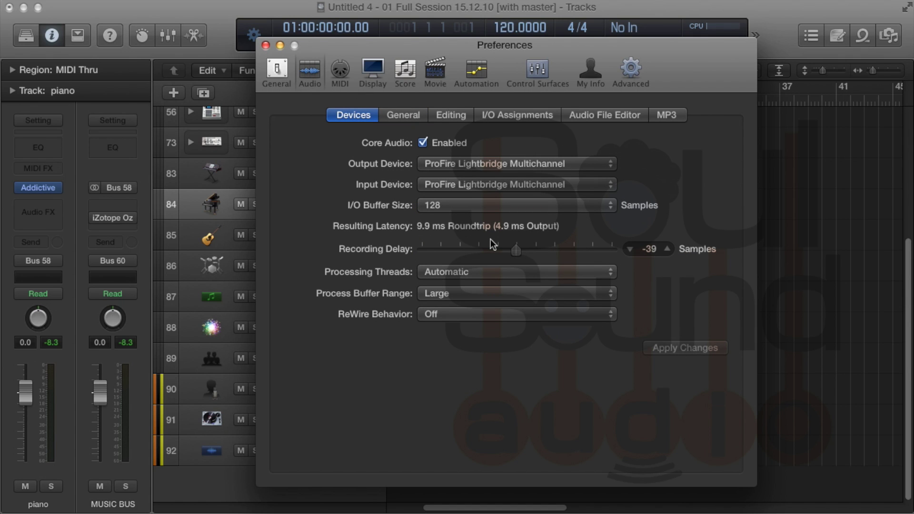
left_click_drag(537, 45, 675, 46)
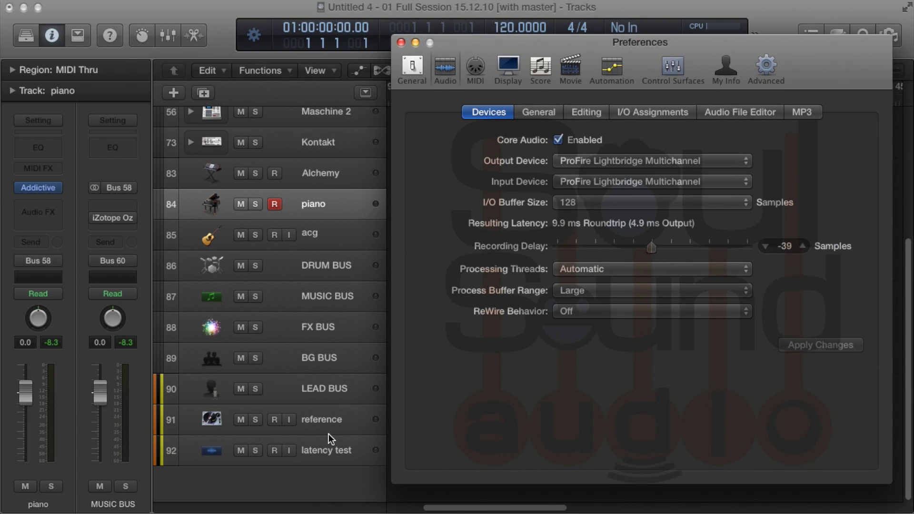
Step: Insert a Utility > I/O plug-in on the latency test track's Audio FX slot and open its window
left_click(328, 449)
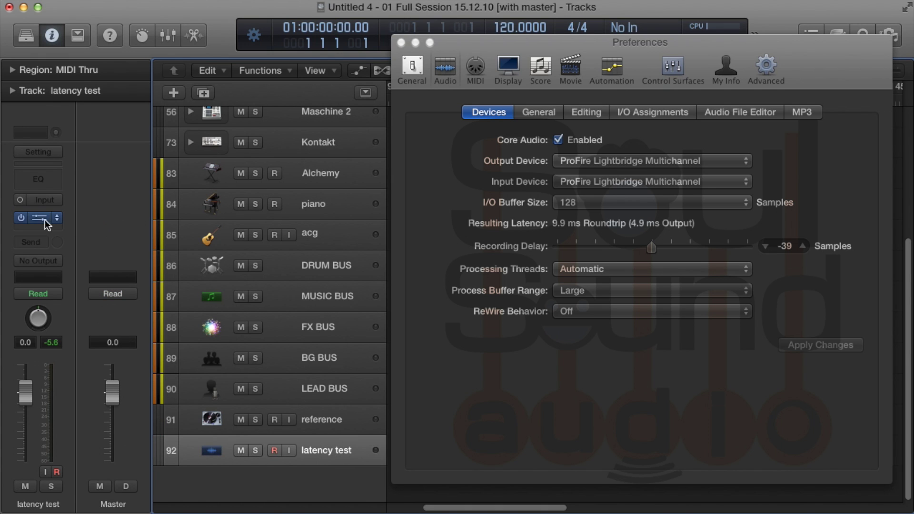
left_click(44, 220)
mouse_move(78, 399)
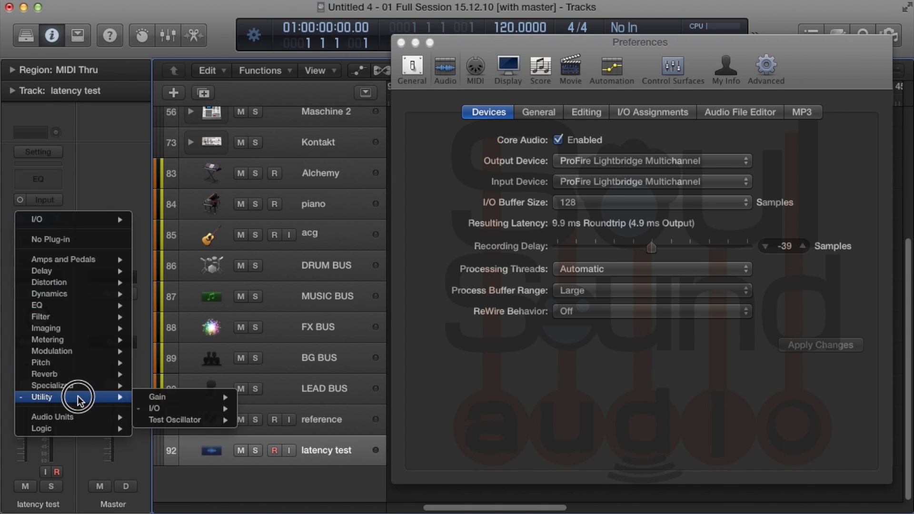
left_click(144, 408)
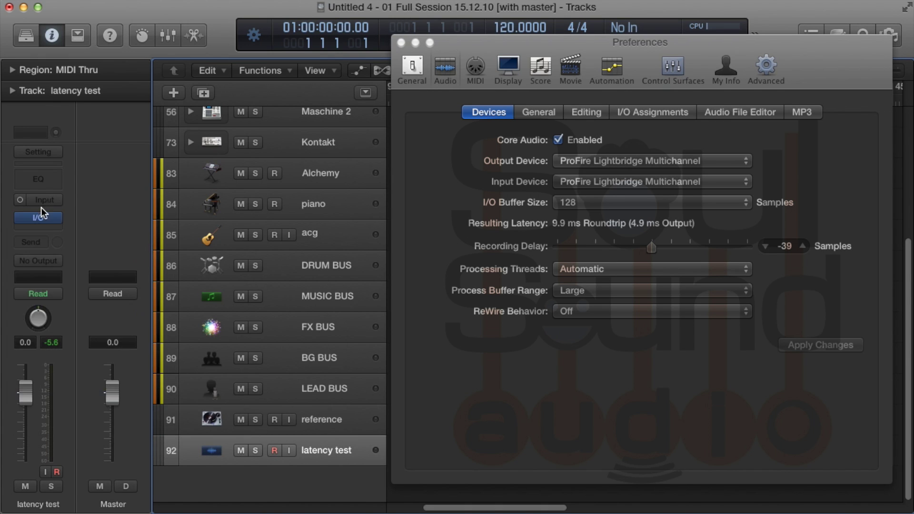
left_click(41, 218)
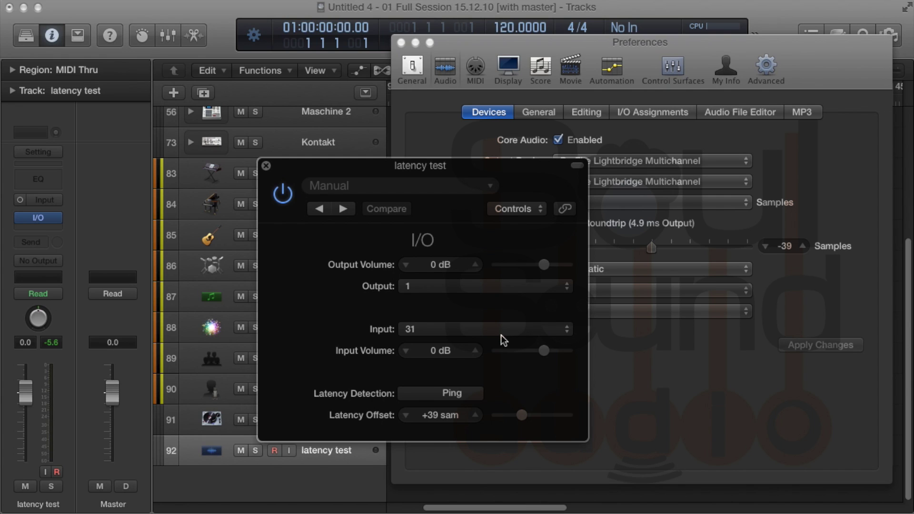
Step: Ping the I/O plug-in to measure +39 samples, then set Recording Delay to −39 samples
left_click(519, 416, "alt")
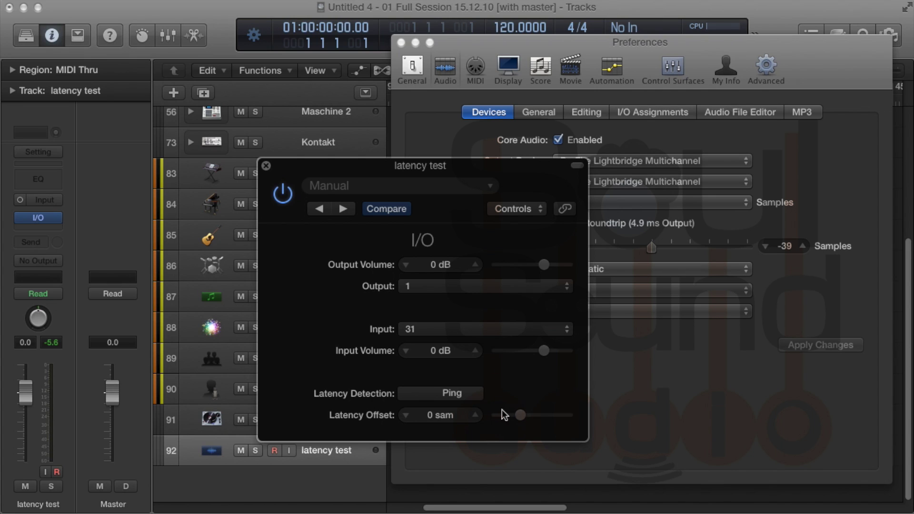
left_click(468, 395)
left_click_drag(518, 191, 319, 170)
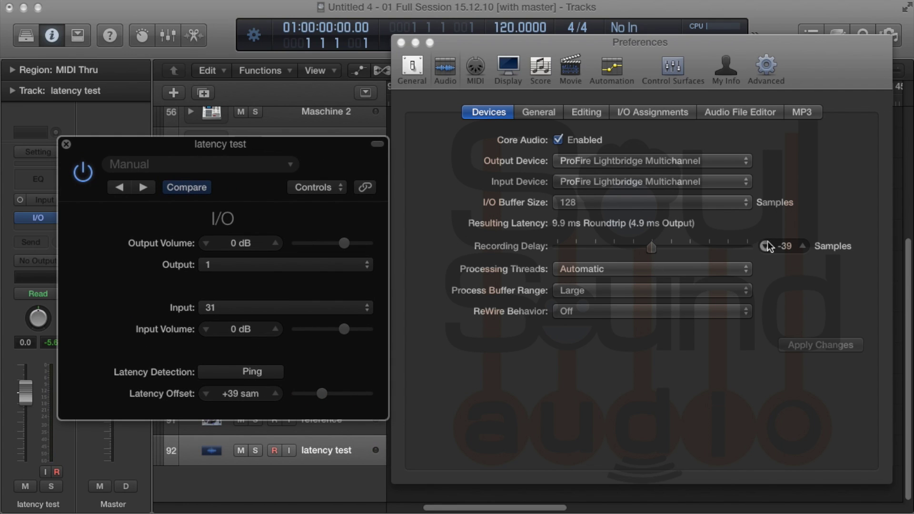
left_click(784, 248)
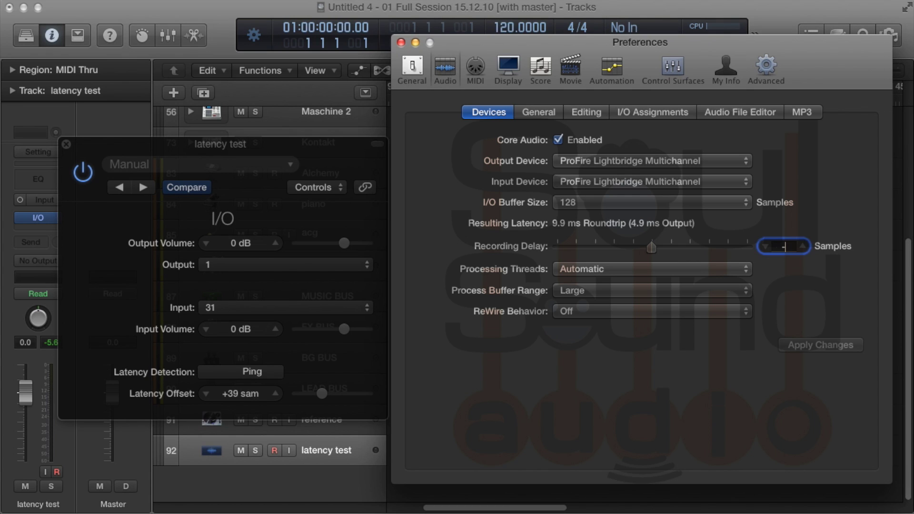
key("Return")
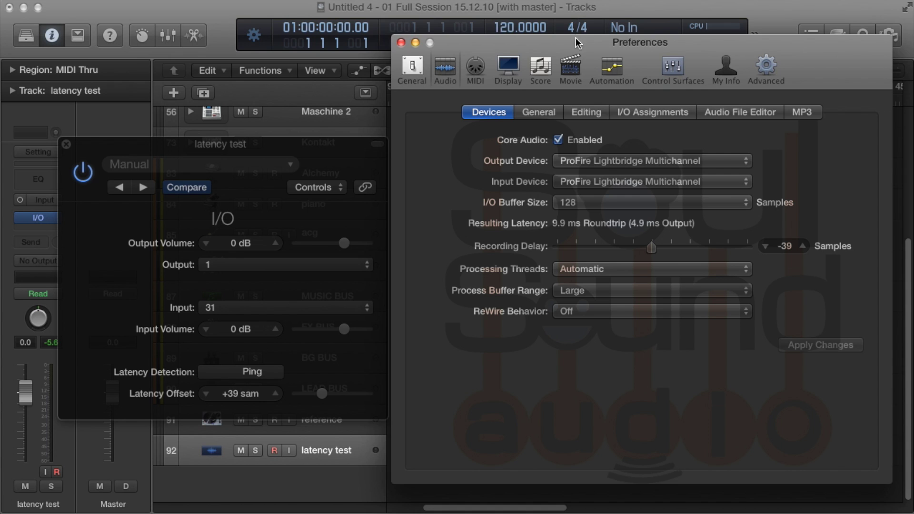
Step: Rearrange the Preferences and I/O plug-in windows to see the tracks
left_click_drag(578, 42, 838, 86)
left_click_drag(724, 92, 458, 54)
left_click_drag(350, 186, 309, 138)
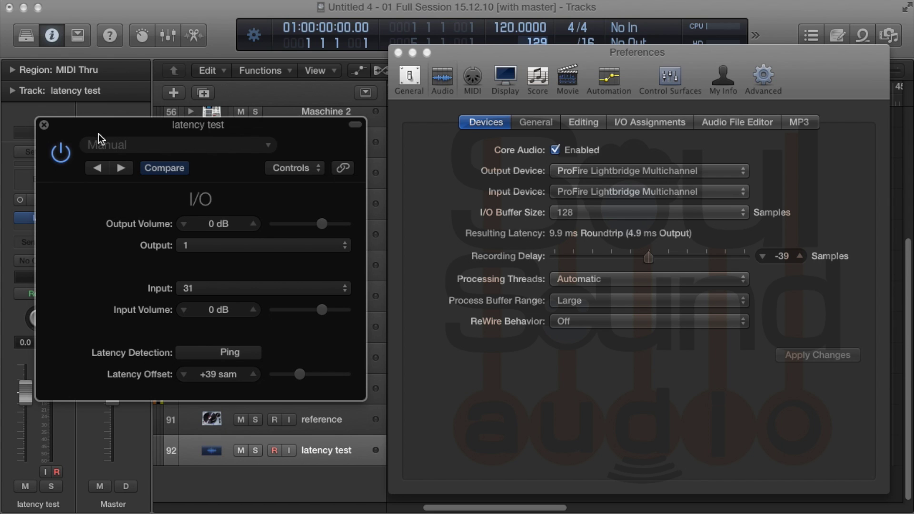
left_click_drag(86, 132, 72, 122)
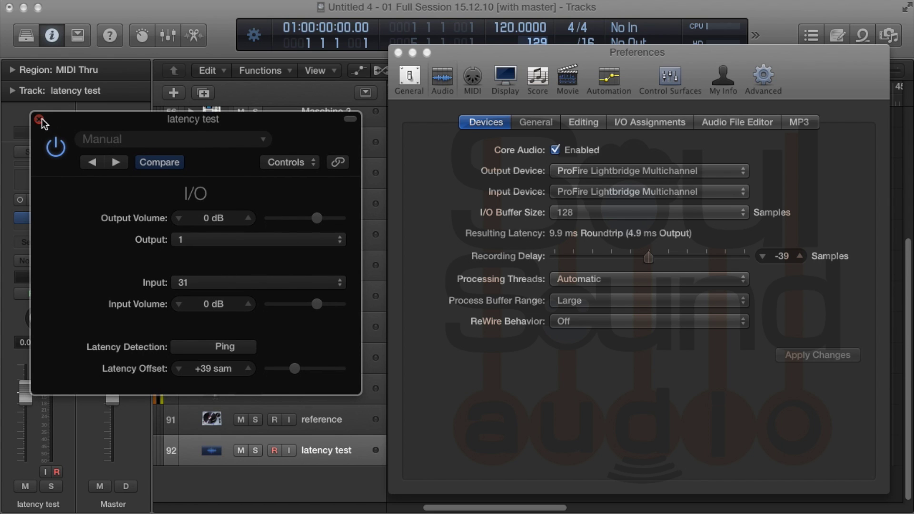
left_click_drag(61, 122, 58, 114)
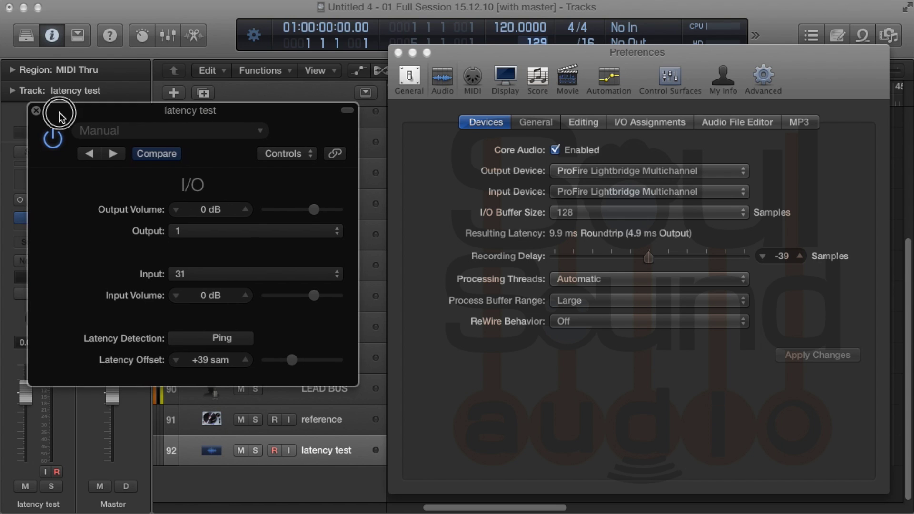
Step: Set Plug-in Latency Compensation to All in Audio General, then select the 84 piano track
left_click(35, 111)
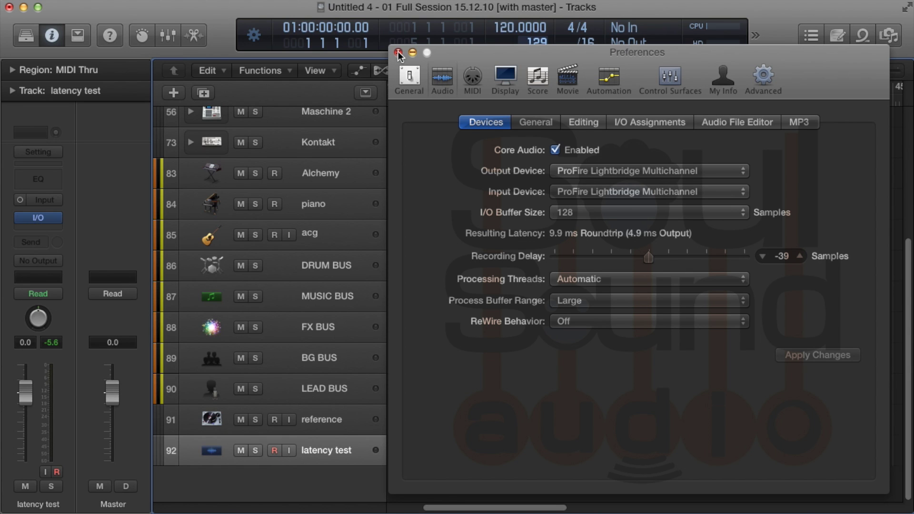
left_click(533, 123)
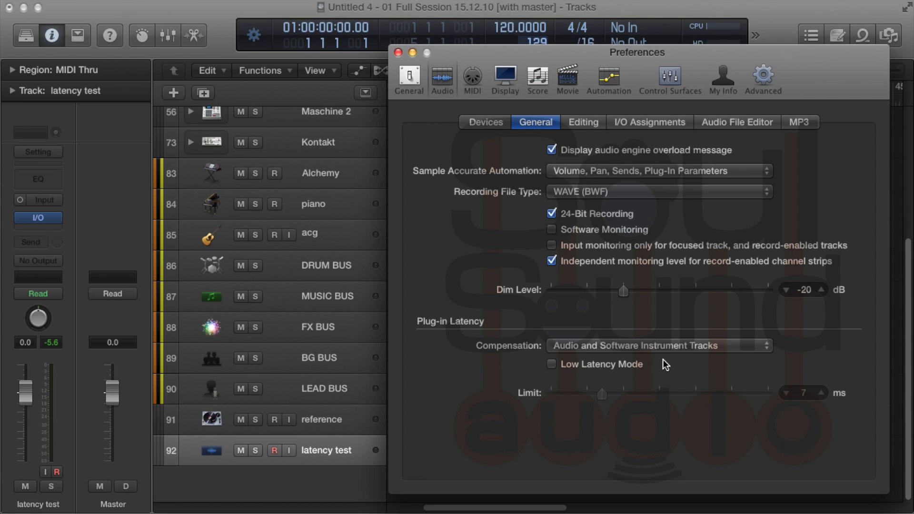
left_click(628, 346)
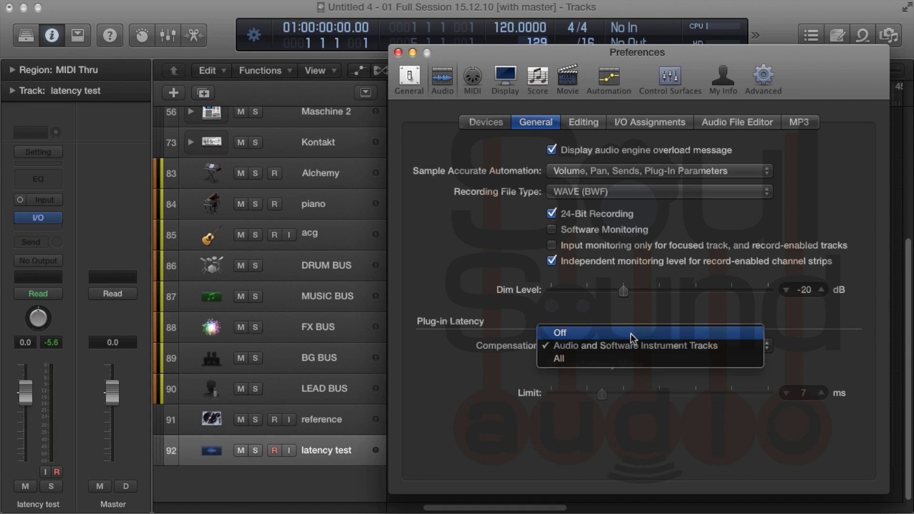
left_click(627, 359)
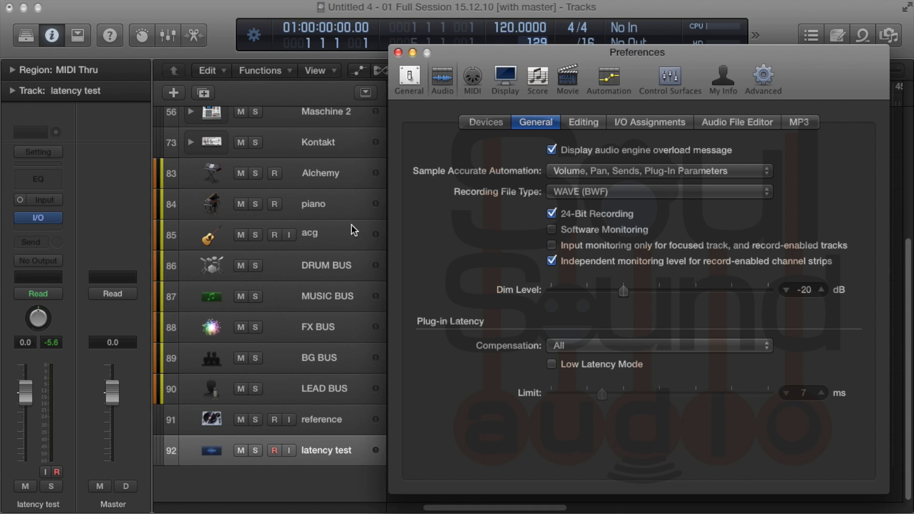
left_click(344, 204)
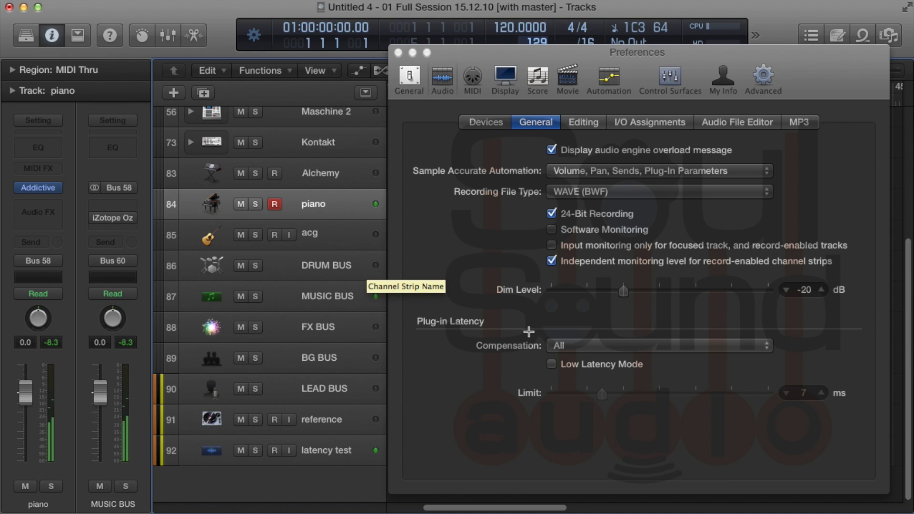
Step: Set Plug-in Latency Compensation back to Audio and Software Instrument Tracks
left_click(589, 365)
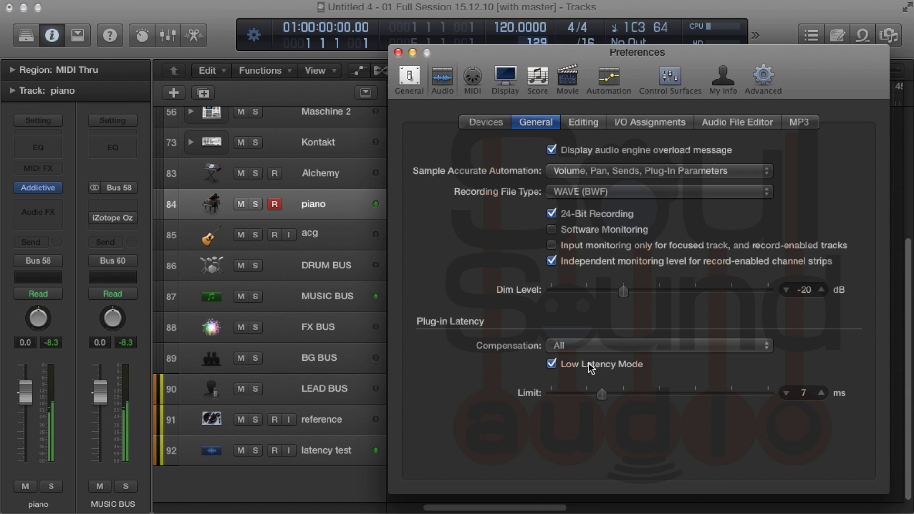
left_click(590, 368)
left_click(594, 349)
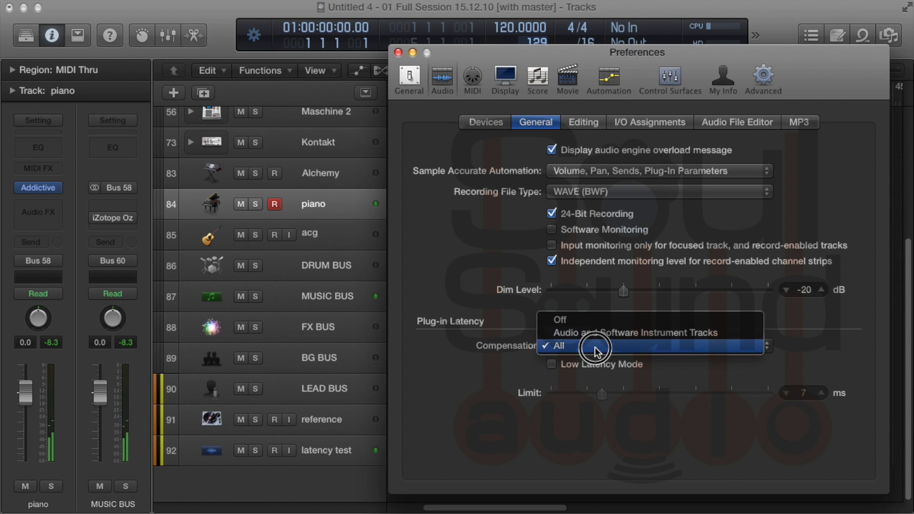
left_click(594, 336)
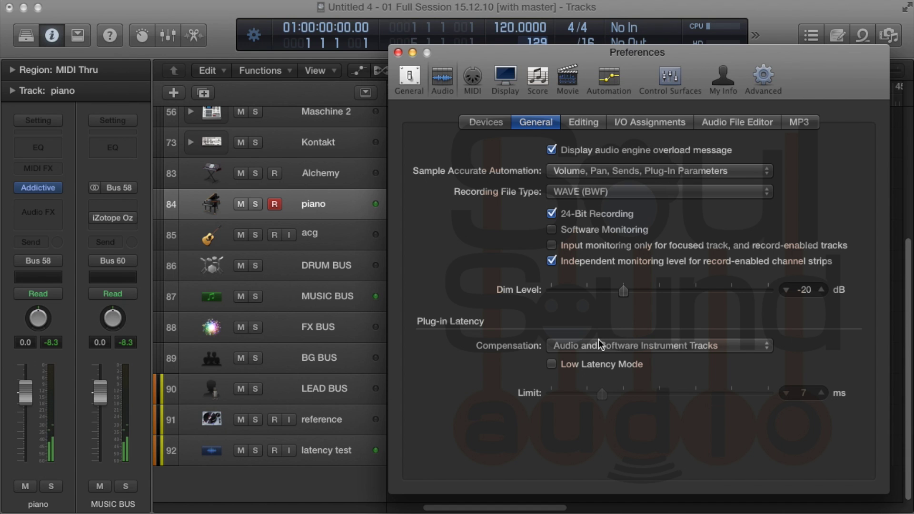
left_click_drag(598, 339, 599, 364)
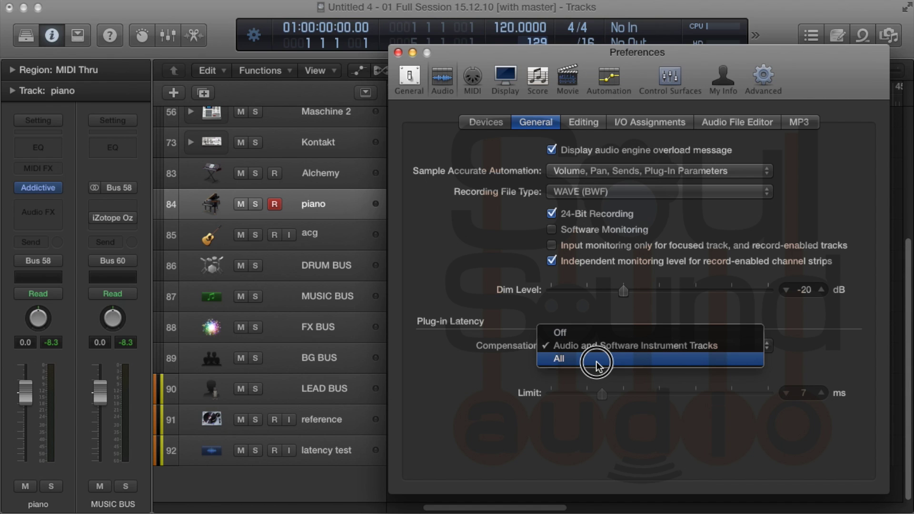
left_click_drag(598, 363, 586, 336)
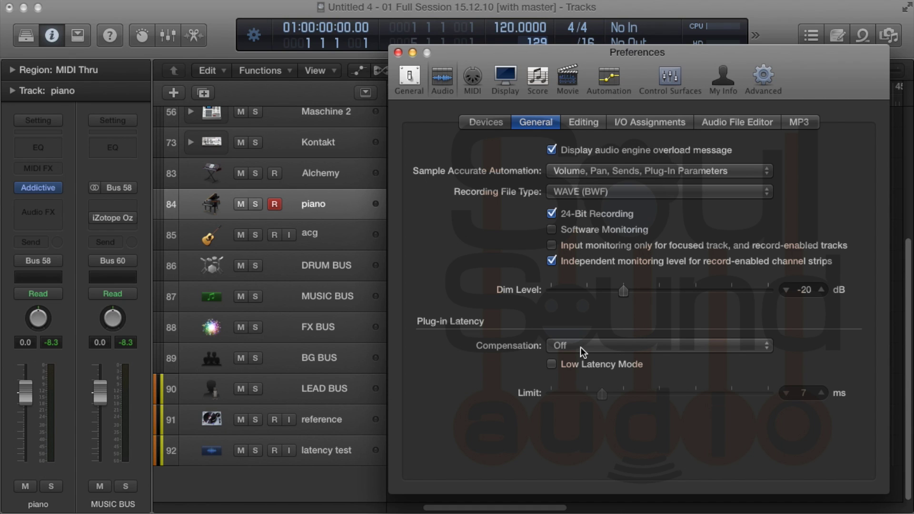
left_click(580, 347)
left_click(584, 355)
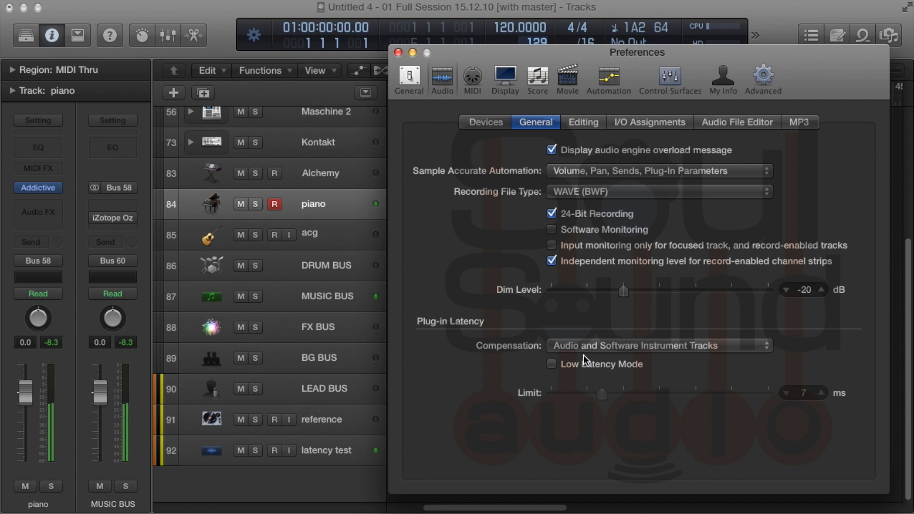
left_click(628, 347)
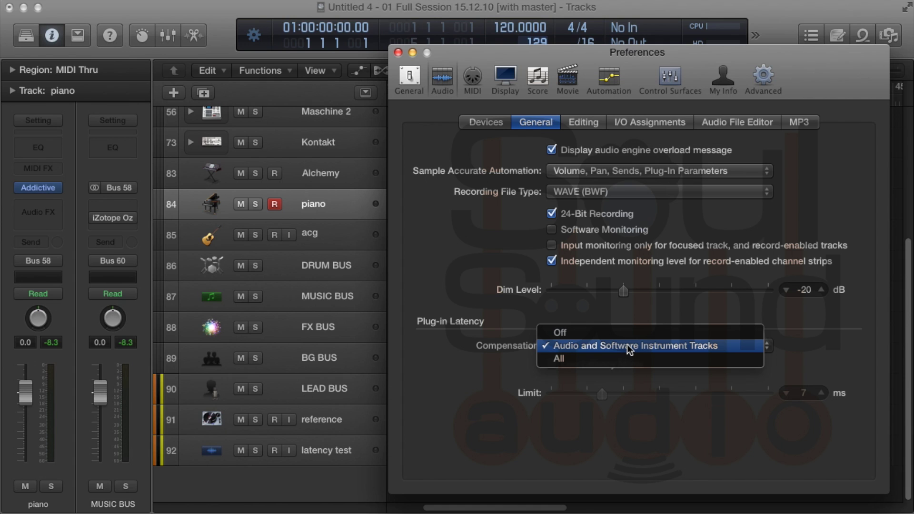
left_click(627, 344)
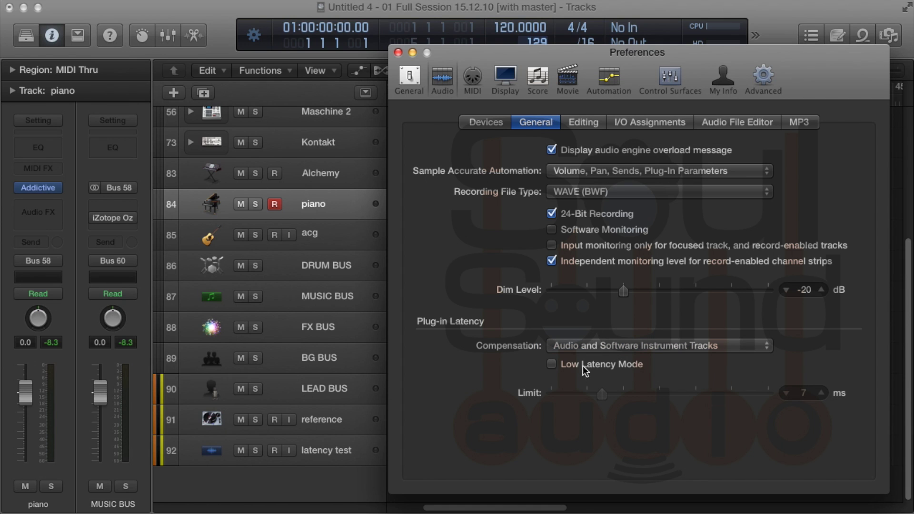
Step: Raise the Low Latency Mode limit to 10 ms, then leave Low Latency Mode off
left_click(570, 360)
left_click(574, 364)
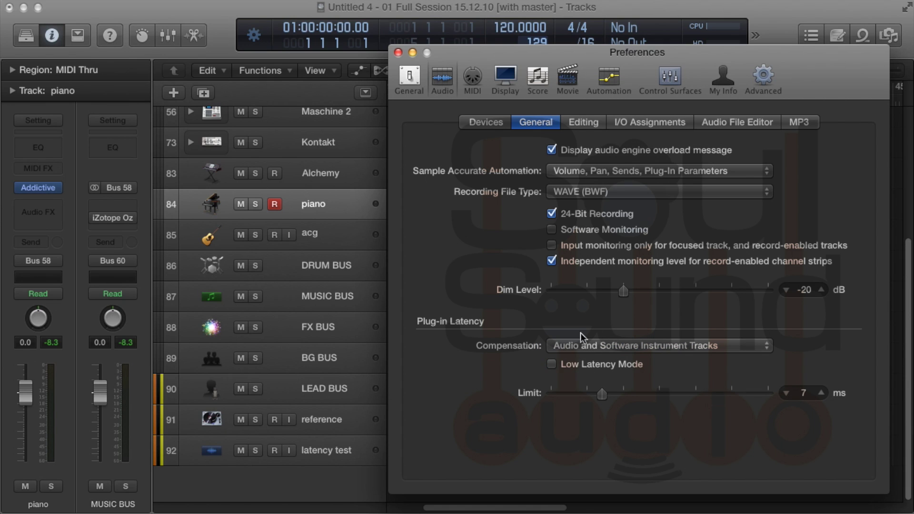
left_click(552, 365)
left_click(603, 395)
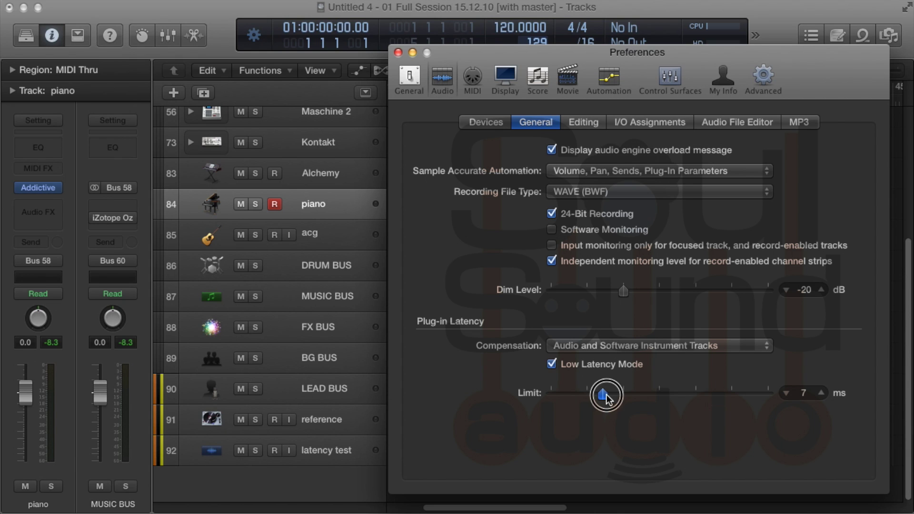
left_click_drag(607, 395, 618, 394)
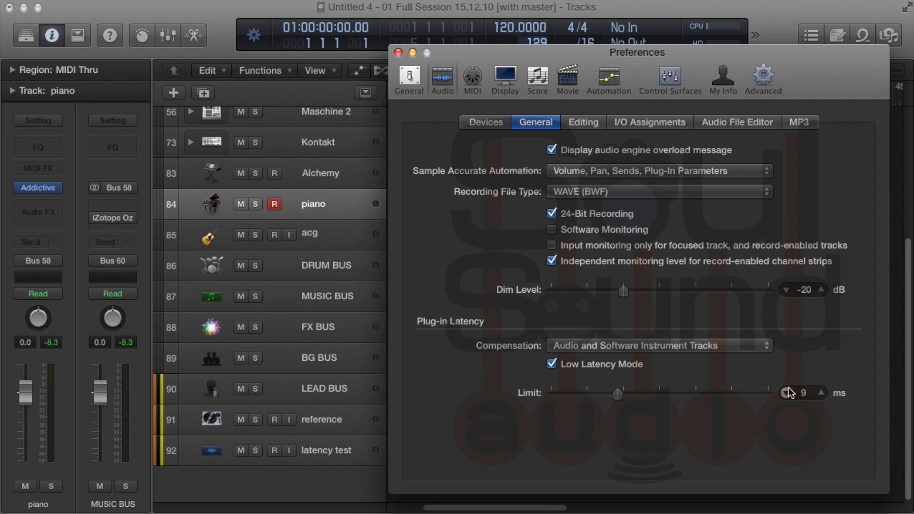
left_click_drag(619, 395, 622, 399)
left_click(600, 364)
left_click(467, 121)
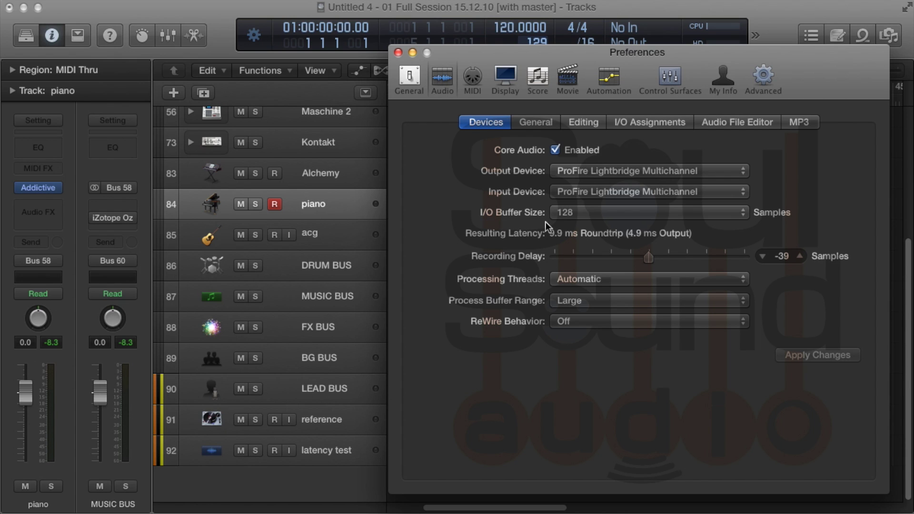
Step: Review the I/O Buffer Size choices and keep it at 128 samples (9.9 ms roundtrip)
left_click(563, 217)
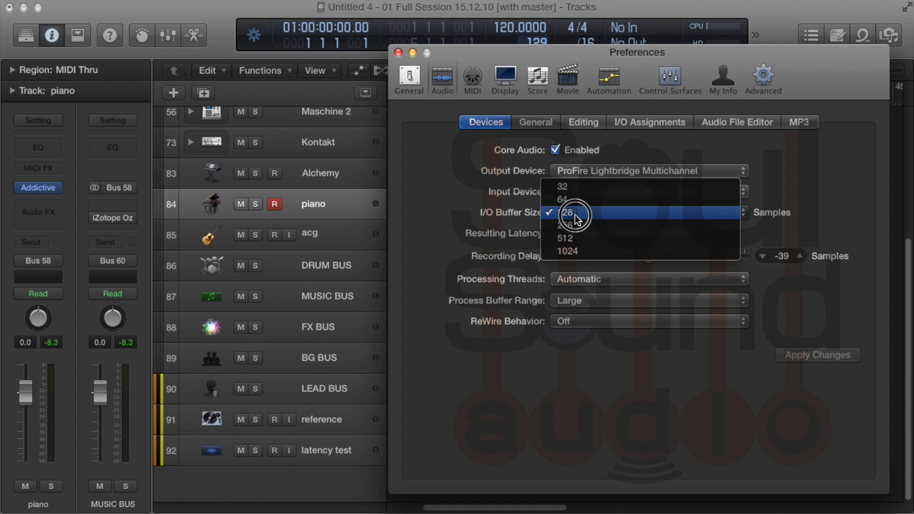
left_click(576, 217)
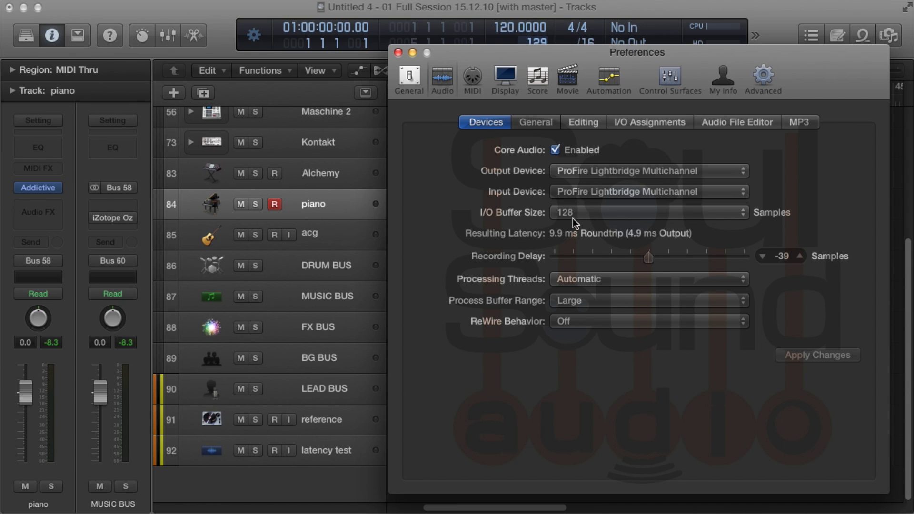
left_click(625, 215)
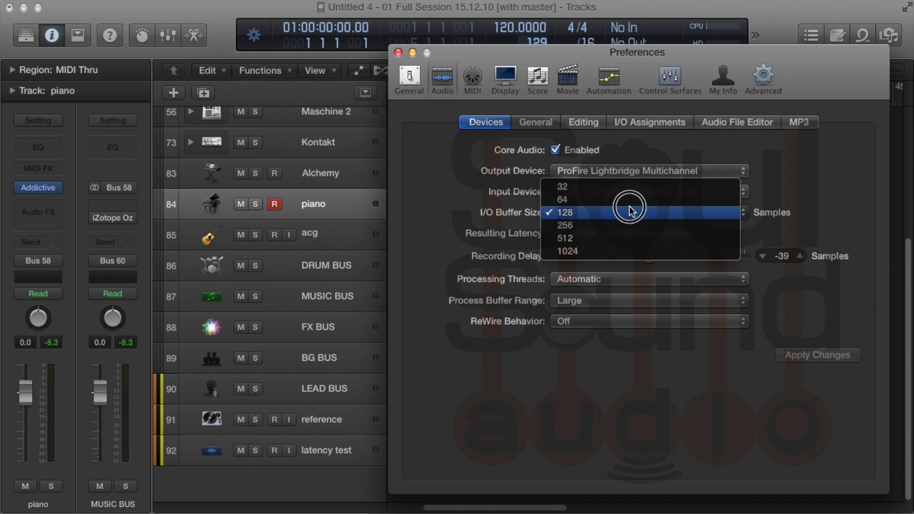
left_click(557, 210)
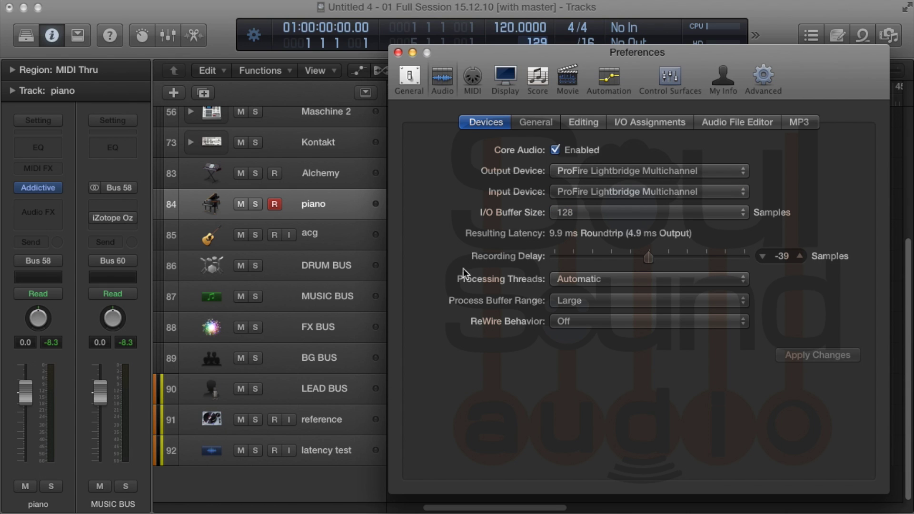